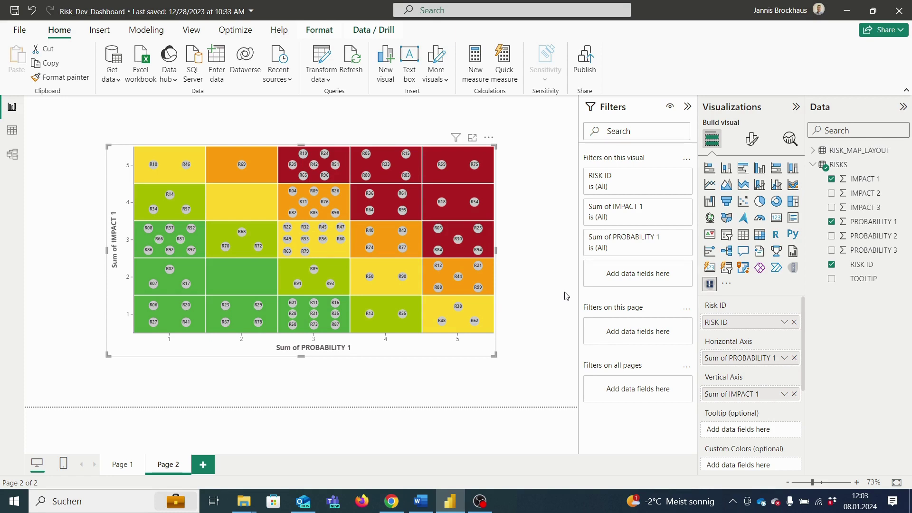
Open the risk matrix's formatting options and expand Grid Settings.
click(752, 139)
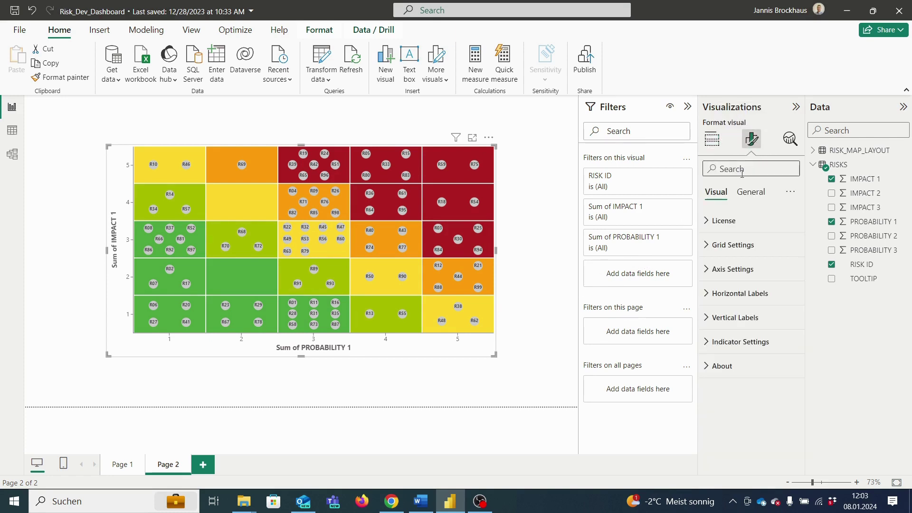
click(739, 247)
scroll(739, 247, down, 1)
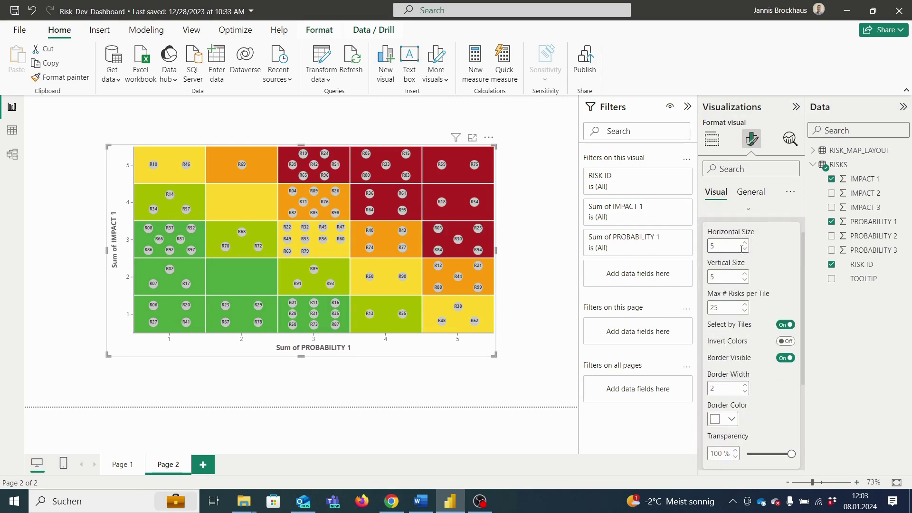
scroll(752, 254, up, 1)
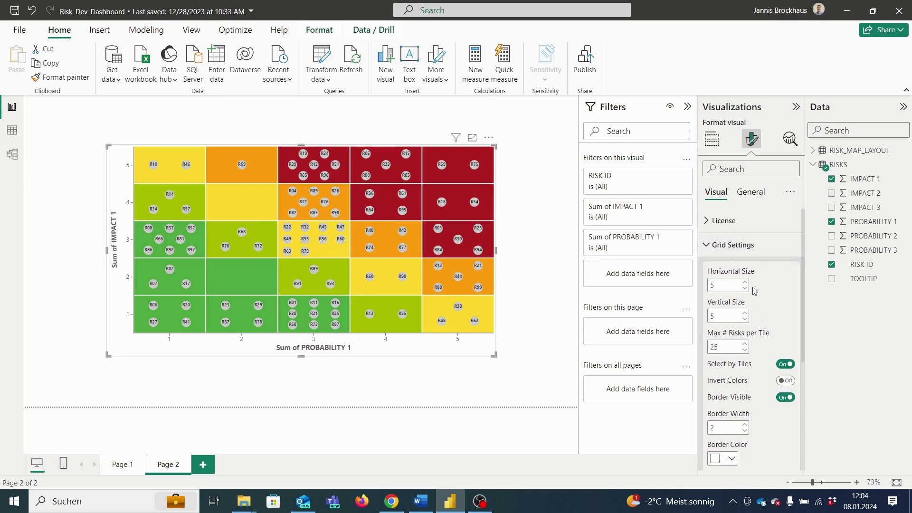
Try a 10 by 10 grid by setting Horizontal and Vertical Size to 10.
double_click(730, 284)
text(10)
double_click(721, 317)
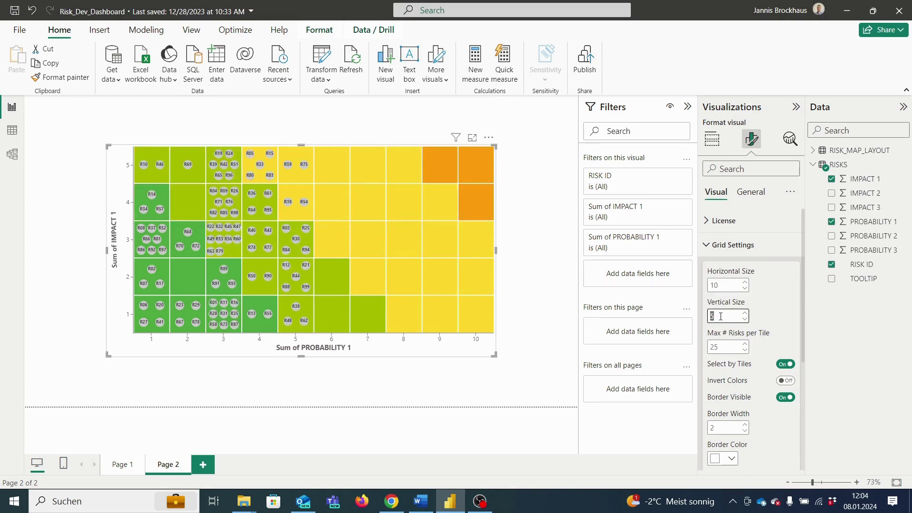
text(100)
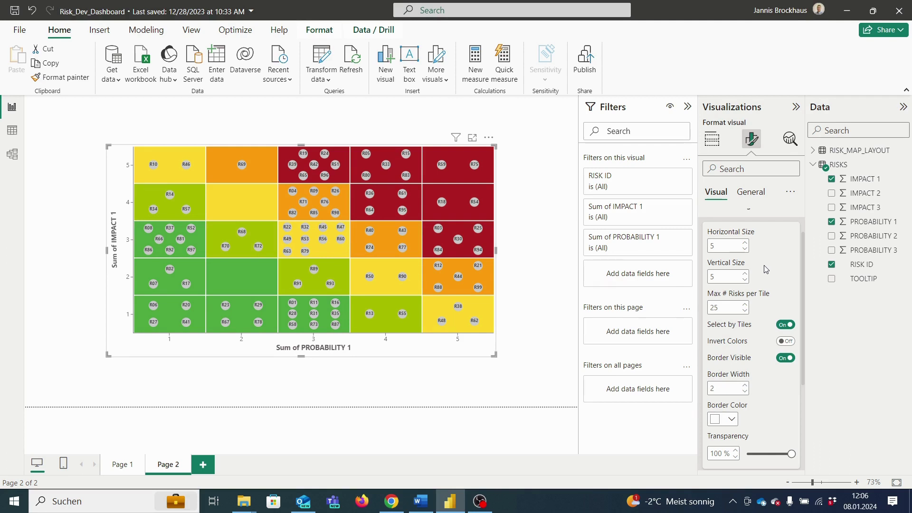
double_click(728, 307)
text(5)
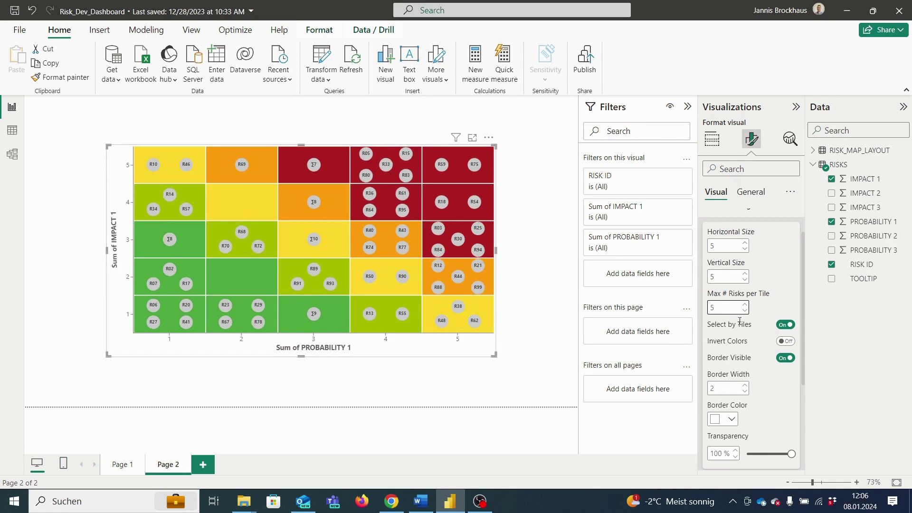
text(2)
click(776, 263)
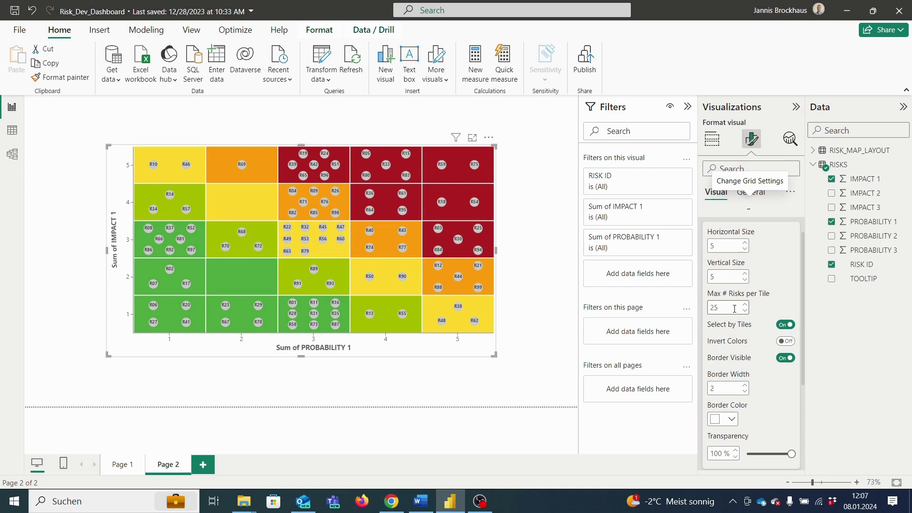
click(787, 325)
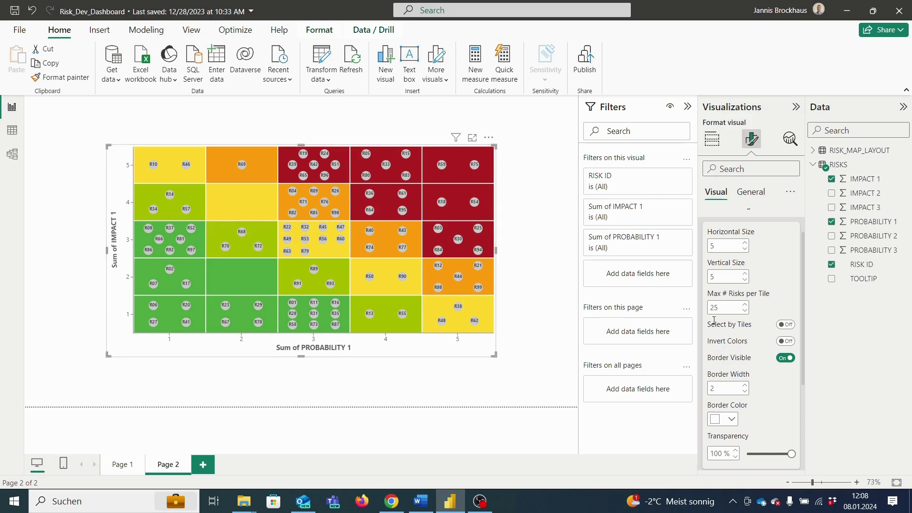
click(787, 325)
click(463, 323)
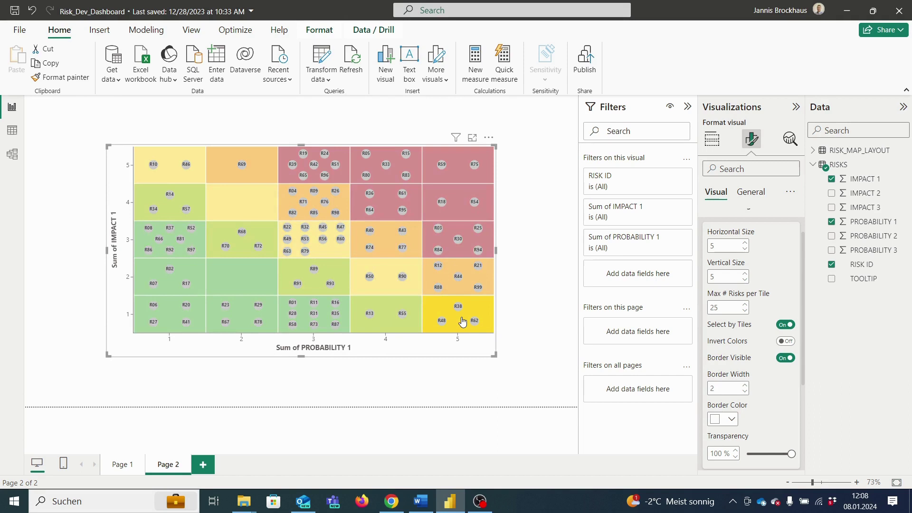
click(387, 270)
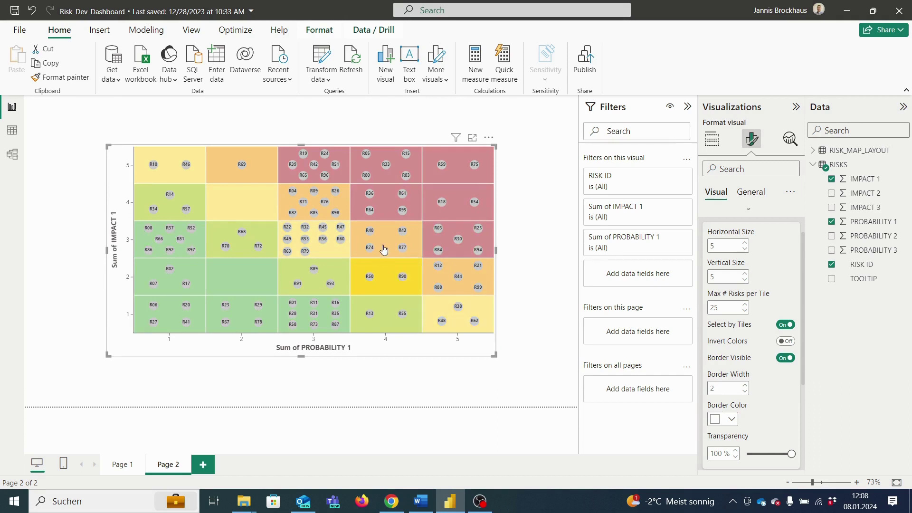
click(385, 249)
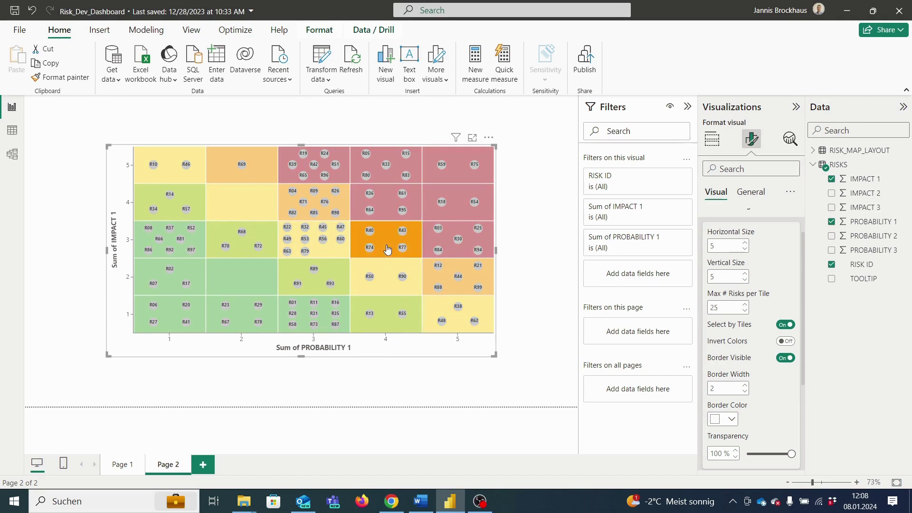
click(388, 249)
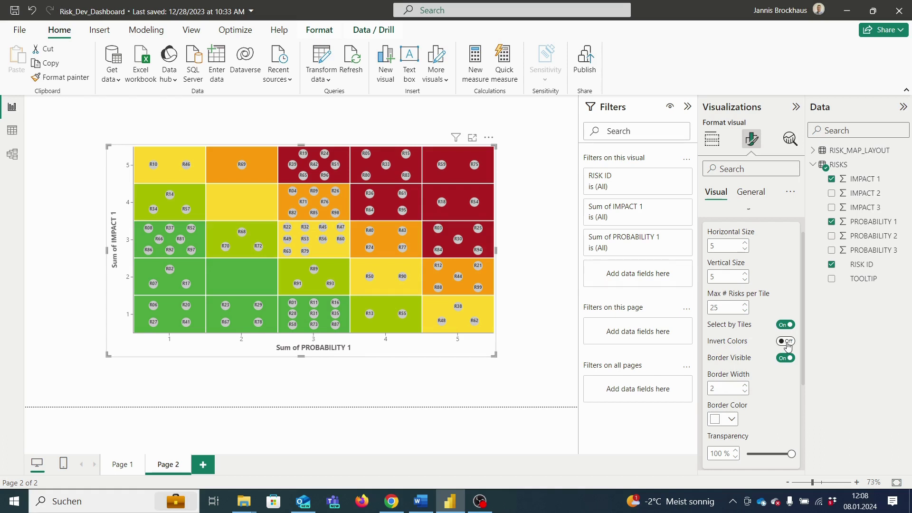
click(786, 342)
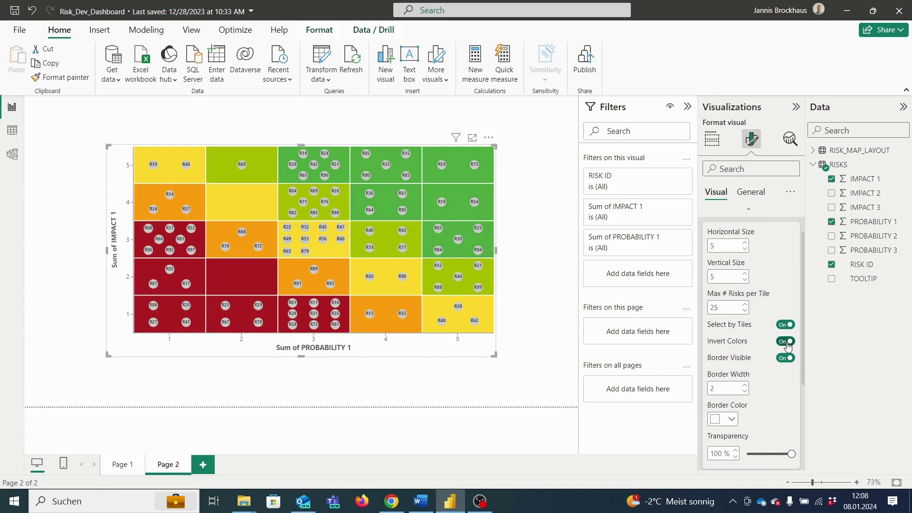
click(787, 342)
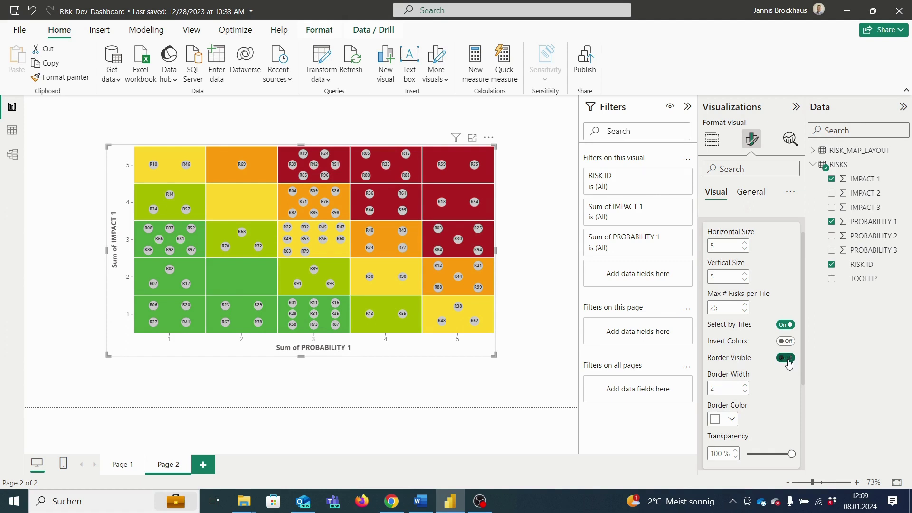
click(787, 359)
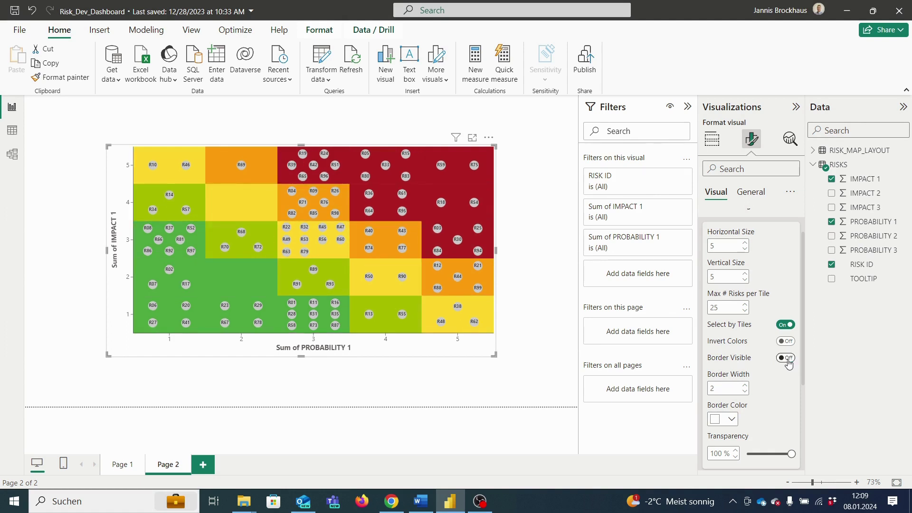
click(787, 359)
scroll(756, 391, down, 1)
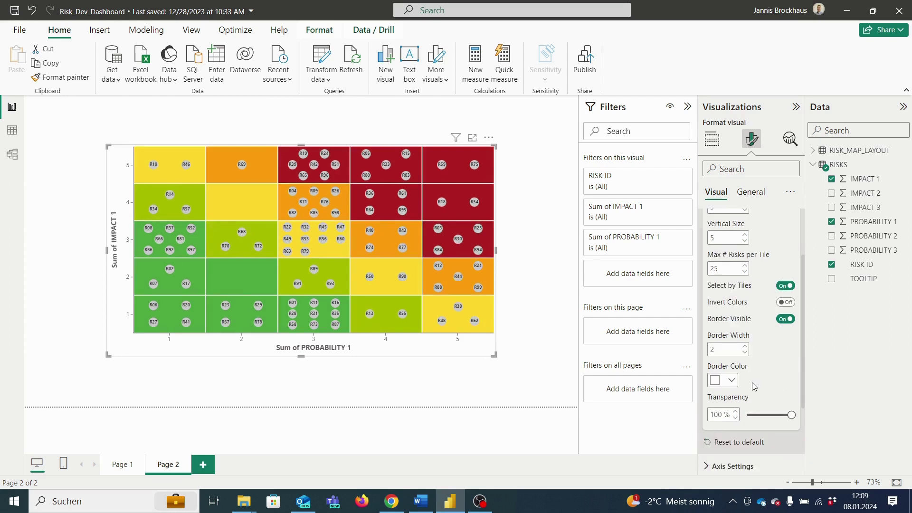
click(745, 346)
click(746, 346)
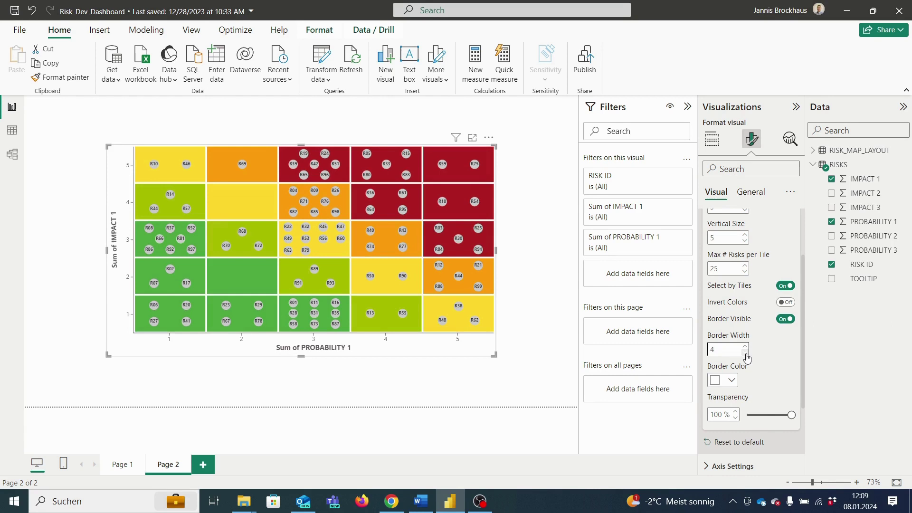
click(745, 352)
click(745, 353)
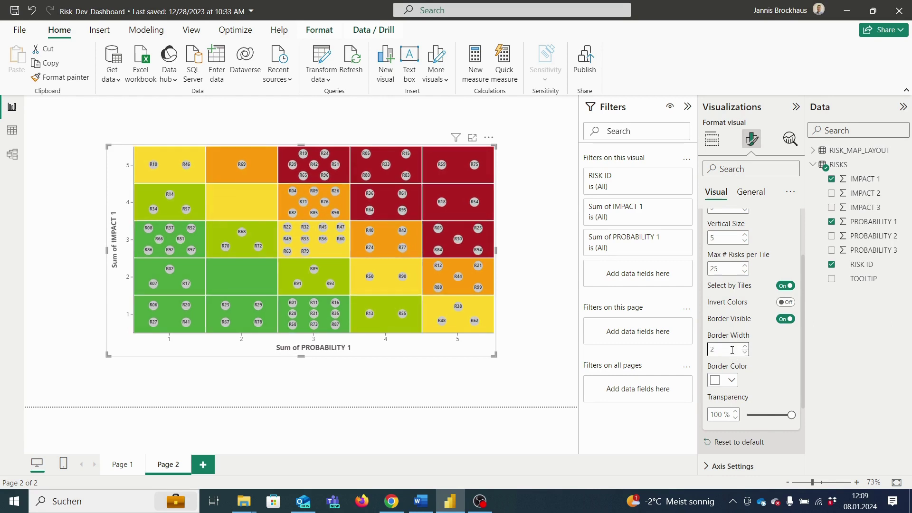
Change the tile Border Color from white to black.
scroll(762, 350, down, 1)
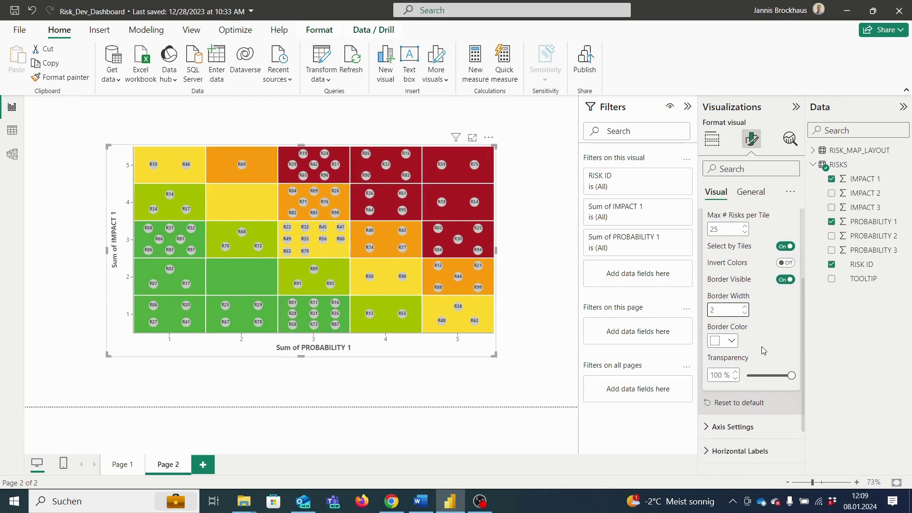
click(732, 342)
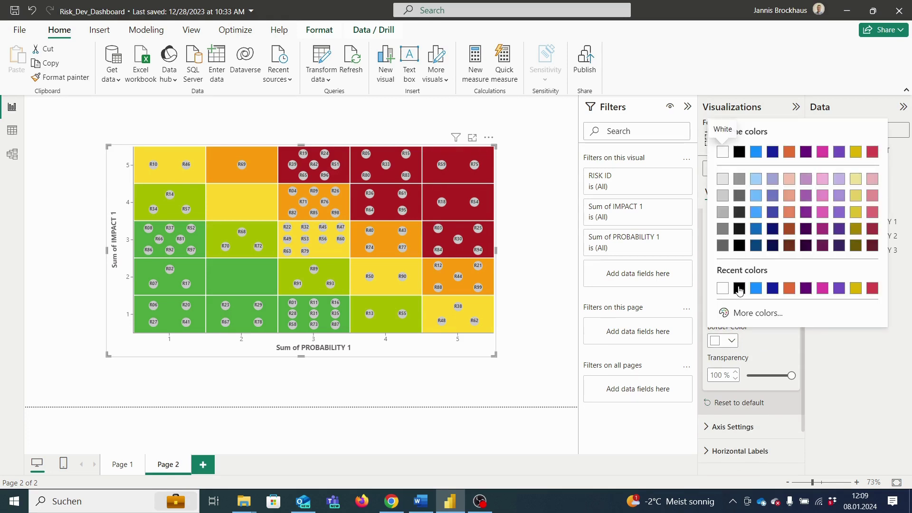
key(Return)
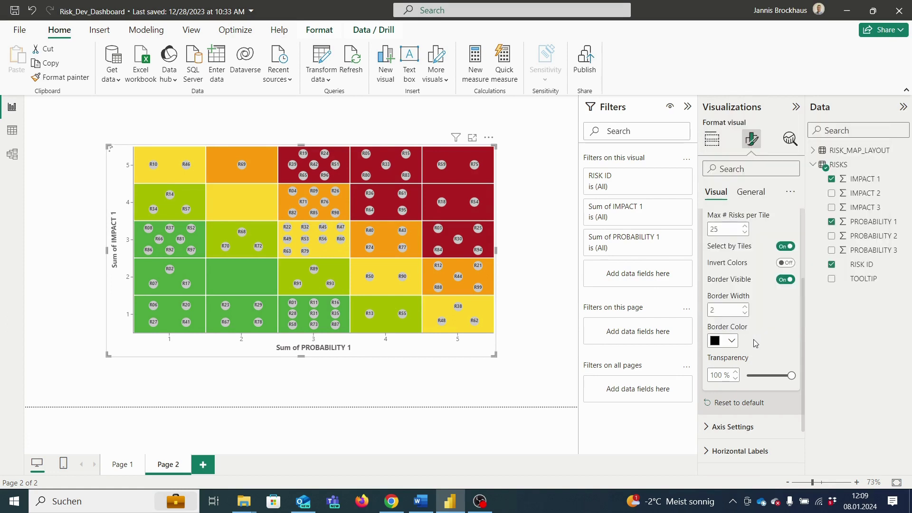
scroll(753, 341, down, 1)
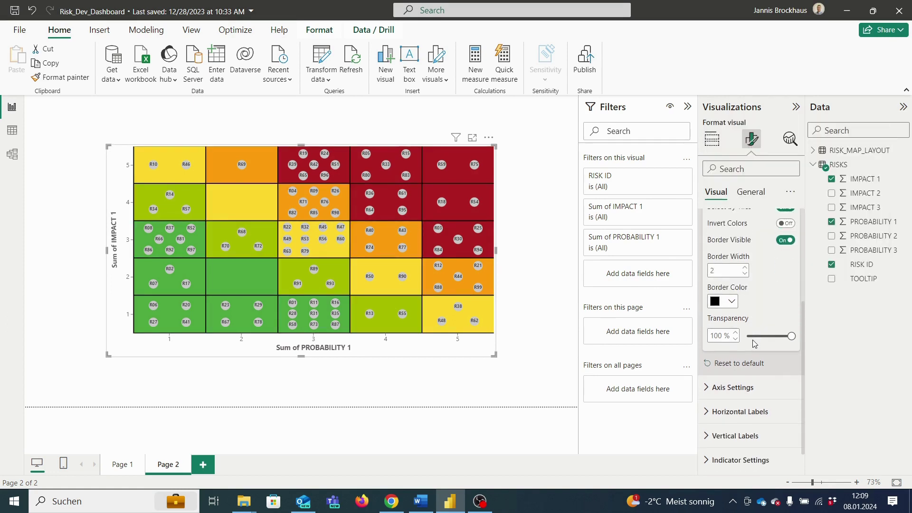
Reset Grid Settings to default so the tile borders turn white again.
click(746, 367)
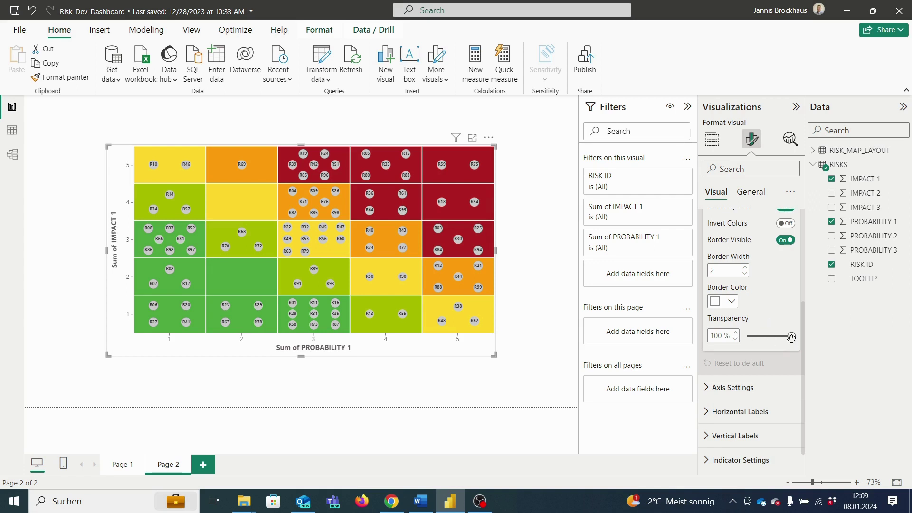
drag(791, 337, 767, 346)
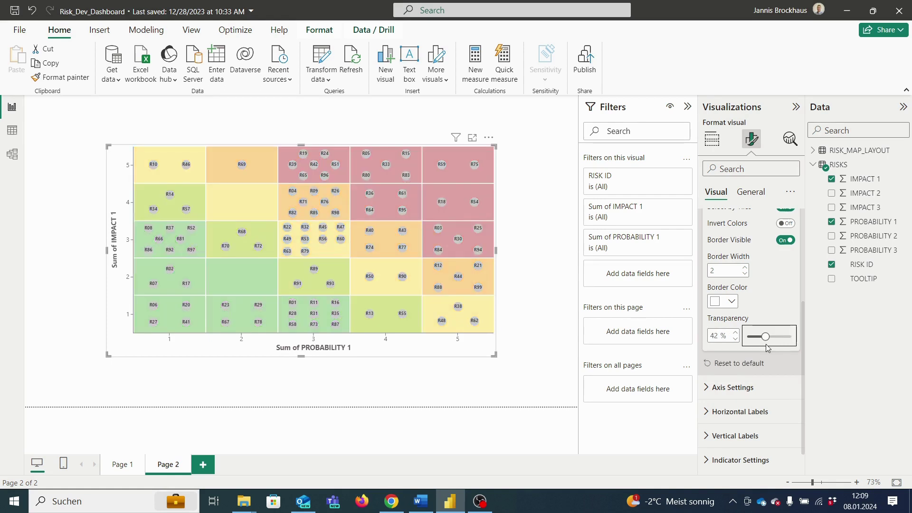
drag(765, 337, 787, 338)
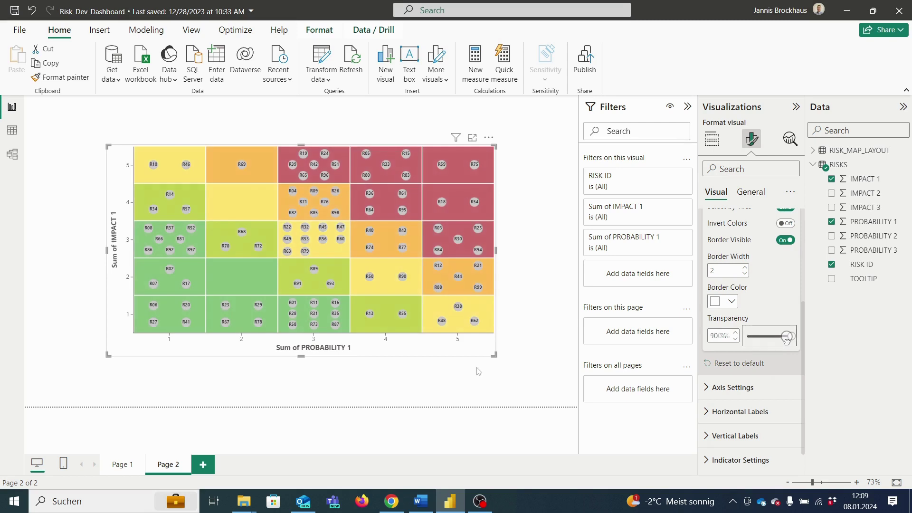